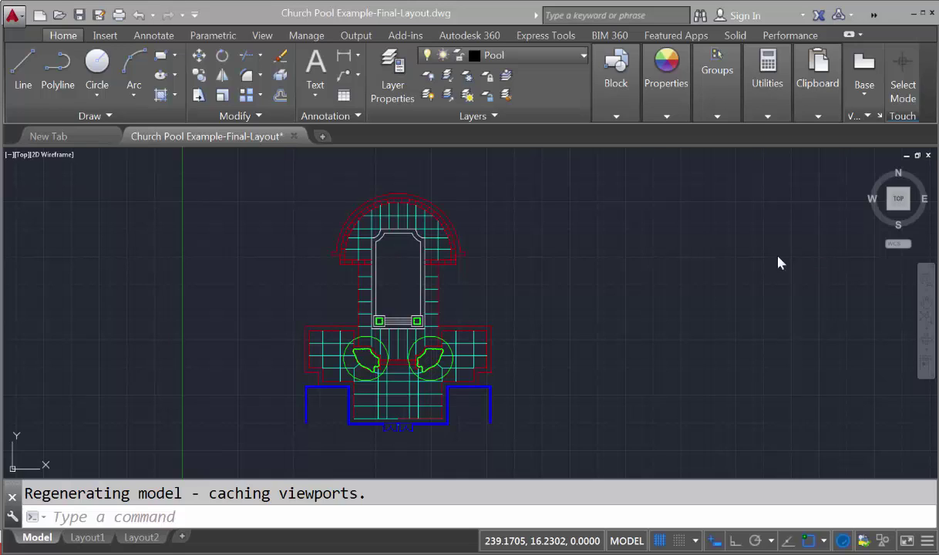
- Shift the church pool plan view slightly to the right in model space
left_click(529, 281)
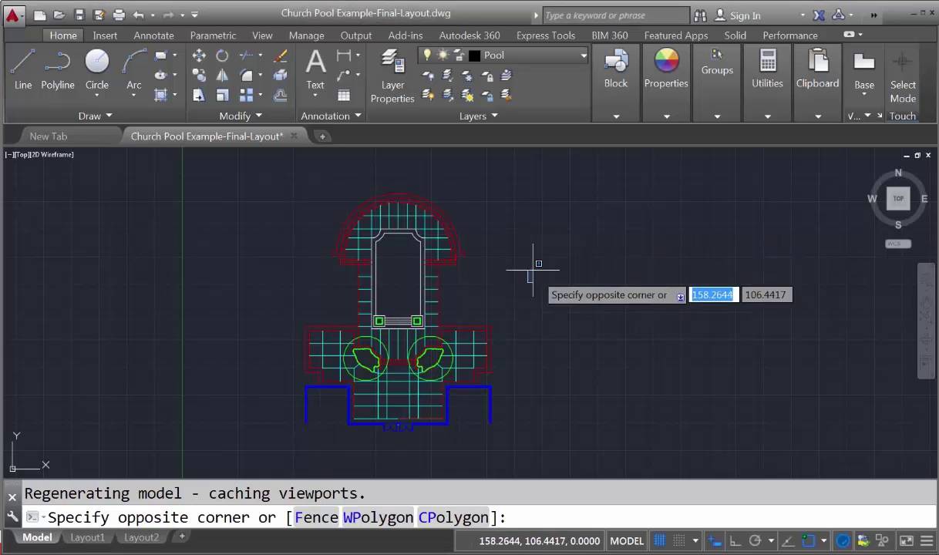
left_click(549, 259)
mouse_move(516, 262)
middle_mouse_down()
mouse_move(606, 258)
mouse_move(525, 262)
middle_mouse_up()
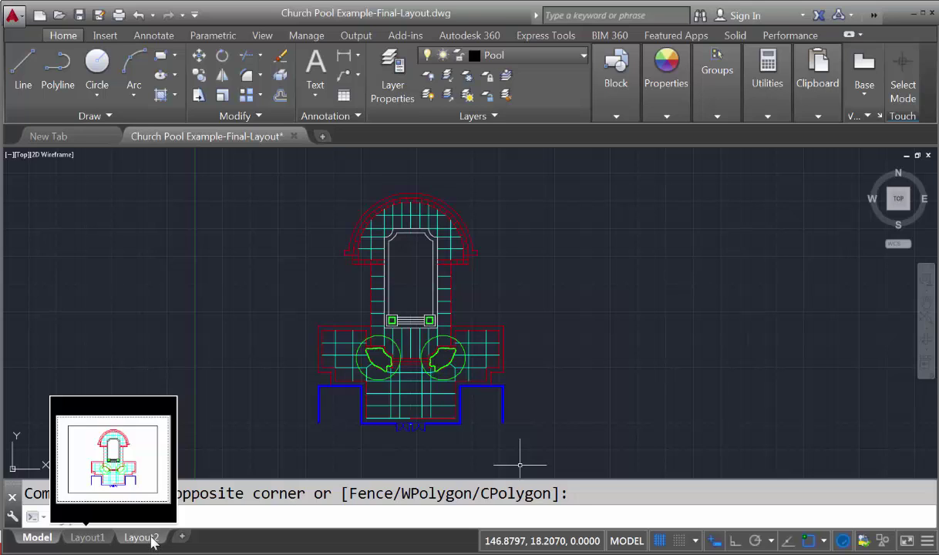
left_click(154, 539)
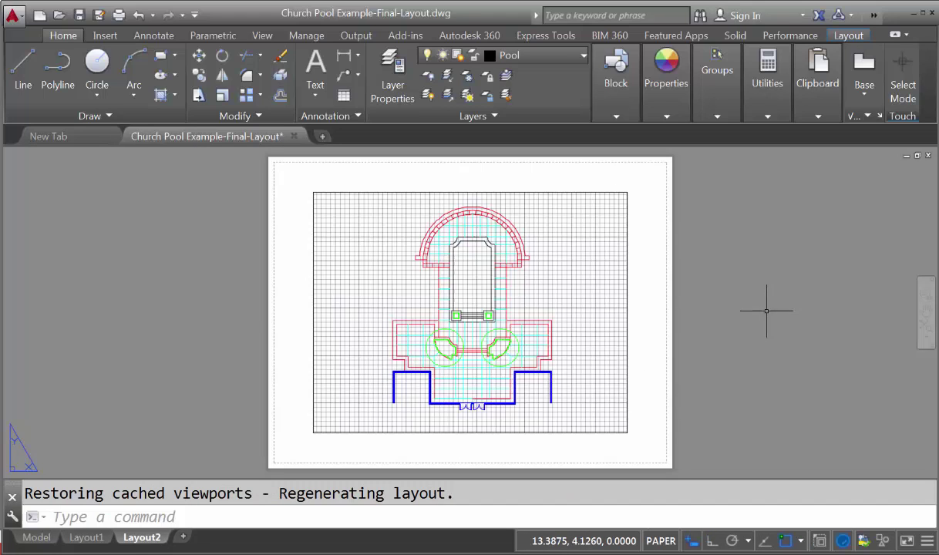
left_click(928, 312)
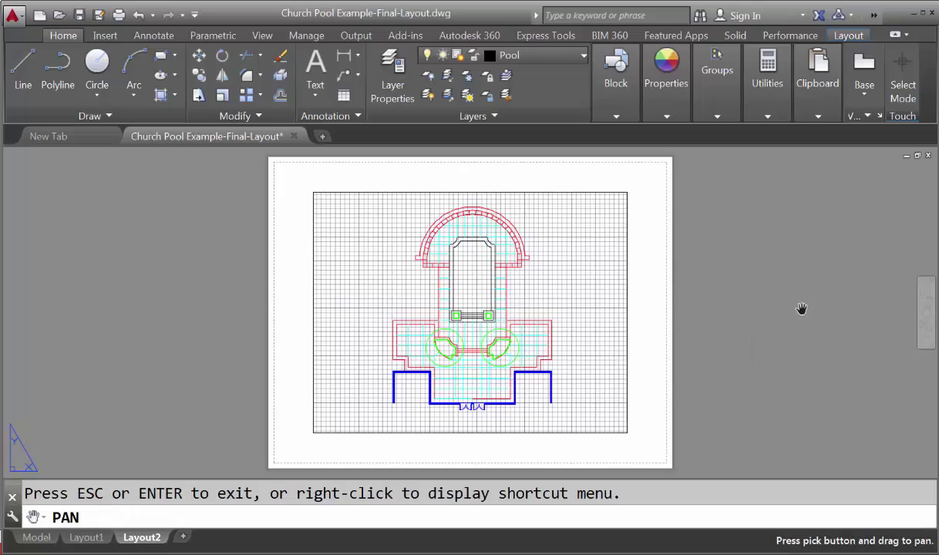
mouse_move(799, 310)
left_mouse_down()
mouse_move(579, 308)
mouse_move(859, 295)
mouse_move(837, 312)
mouse_move(735, 314)
mouse_move(822, 307)
mouse_move(771, 310)
mouse_move(792, 309)
left_mouse_up()
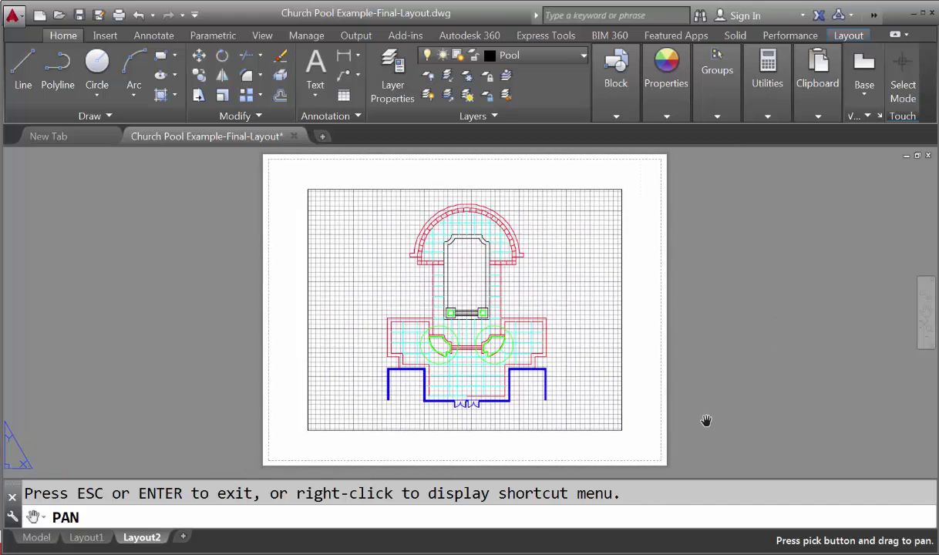
key("Escape")
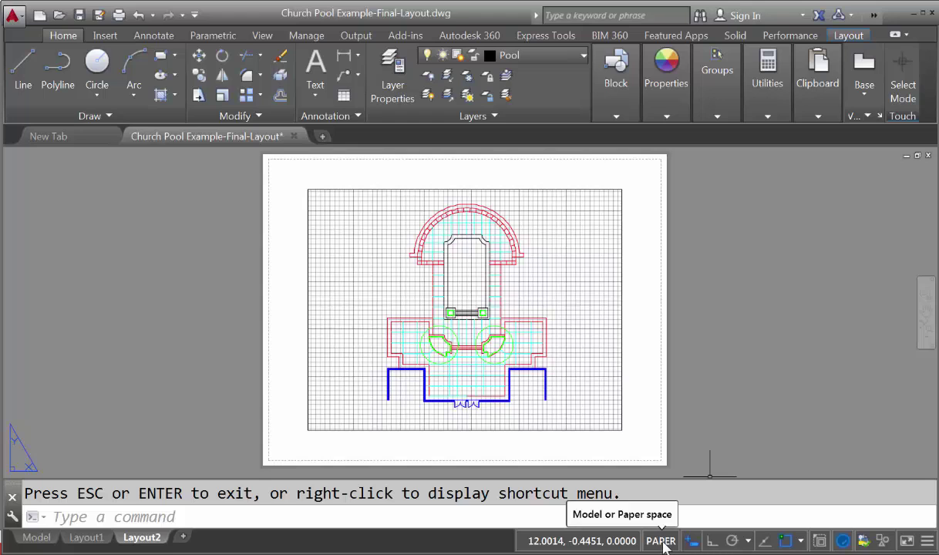
- Enter the Layout2 viewport's model space, then pan and zoom out so the pool plan sits smaller
left_click(660, 541)
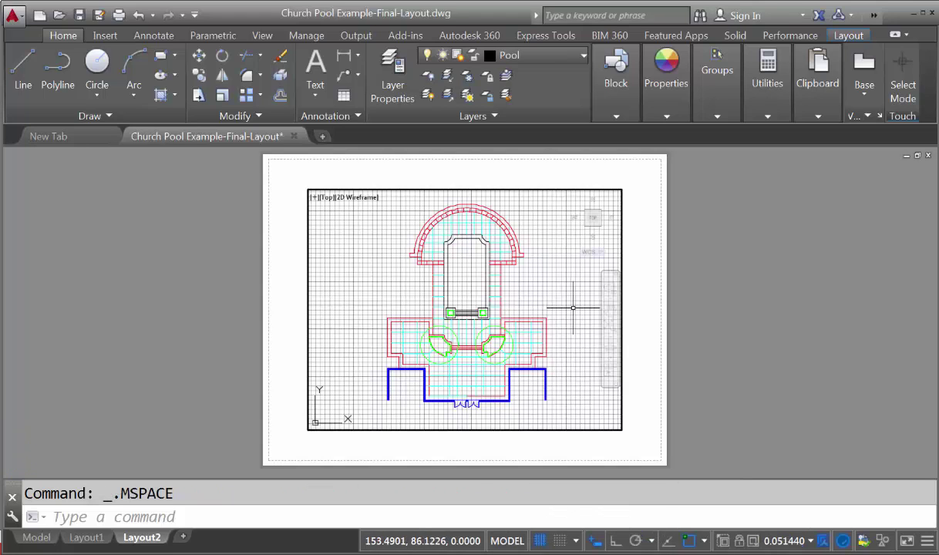
left_click(610, 308)
mouse_move(561, 292)
left_mouse_down()
mouse_move(438, 291)
mouse_move(584, 287)
mouse_move(548, 293)
mouse_move(549, 271)
mouse_move(564, 266)
mouse_move(559, 280)
mouse_move(562, 270)
left_mouse_up()
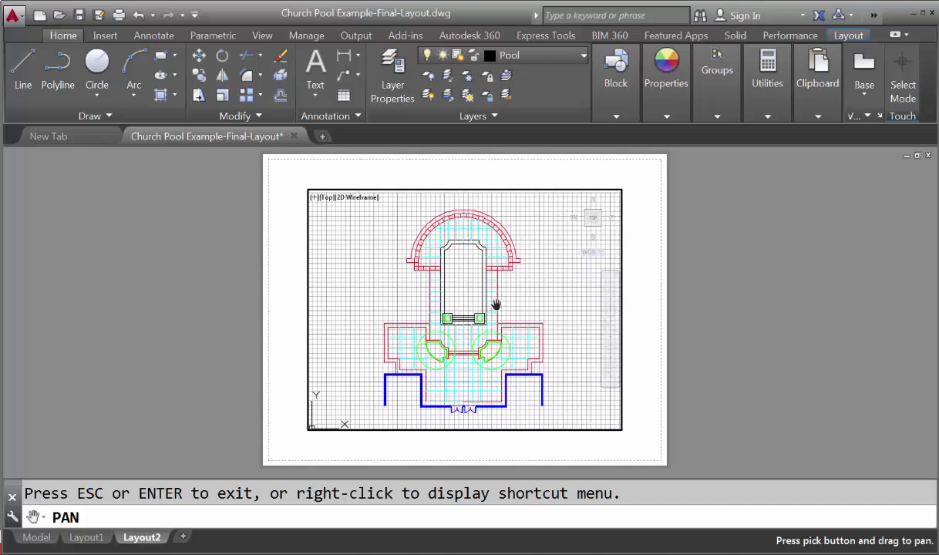
scroll(495, 305, "up", 12)
scroll(496, 305, "down", 6)
scroll(495, 305, "down", 9)
scroll(496, 305, "up", 3)
scroll(496, 305, "down", 4)
mouse_move(497, 308)
left_mouse_down()
mouse_move(447, 310)
mouse_move(509, 308)
mouse_move(496, 306)
left_mouse_up()
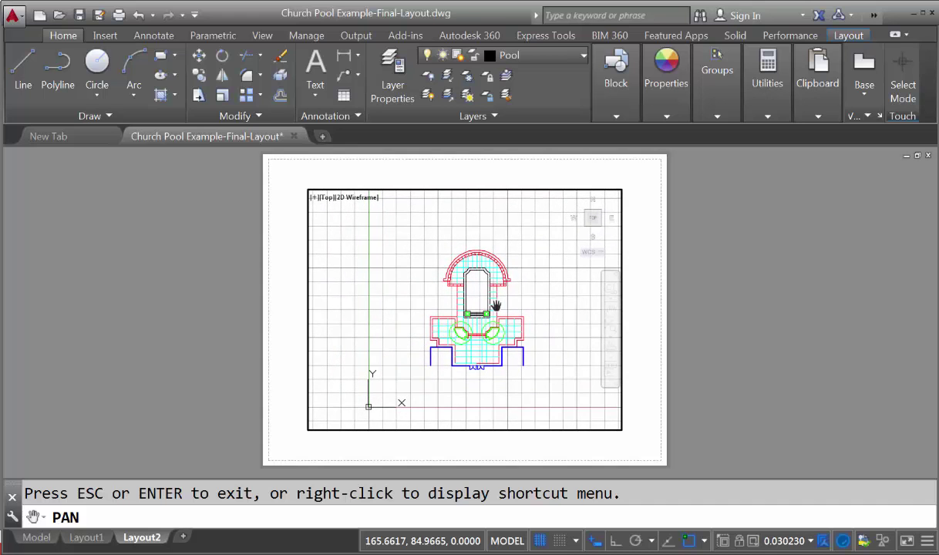
key("Escape")
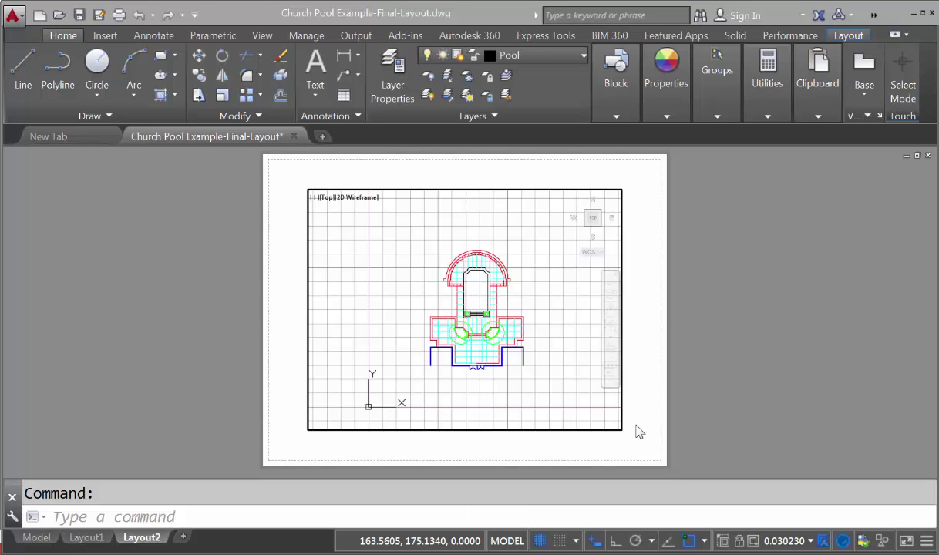
double_click(694, 385)
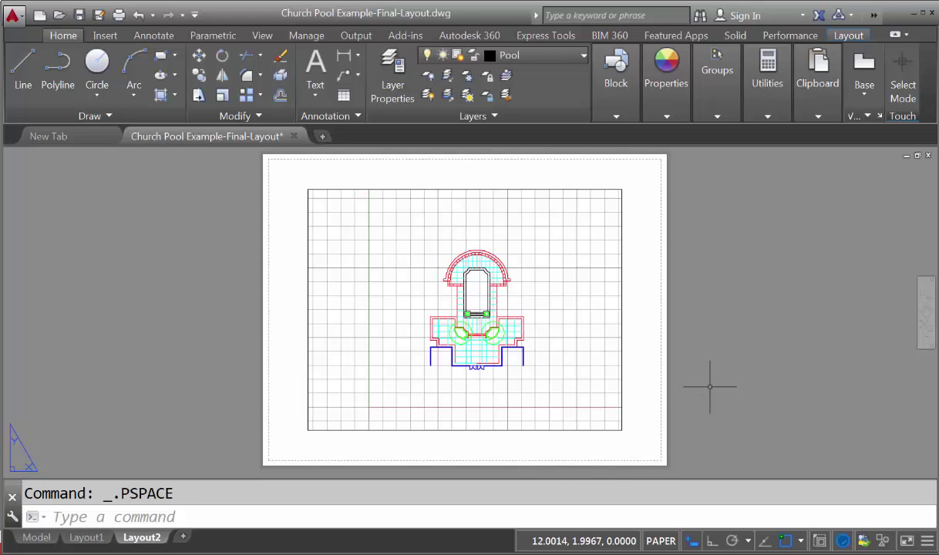
scroll(683, 378, "up", 2)
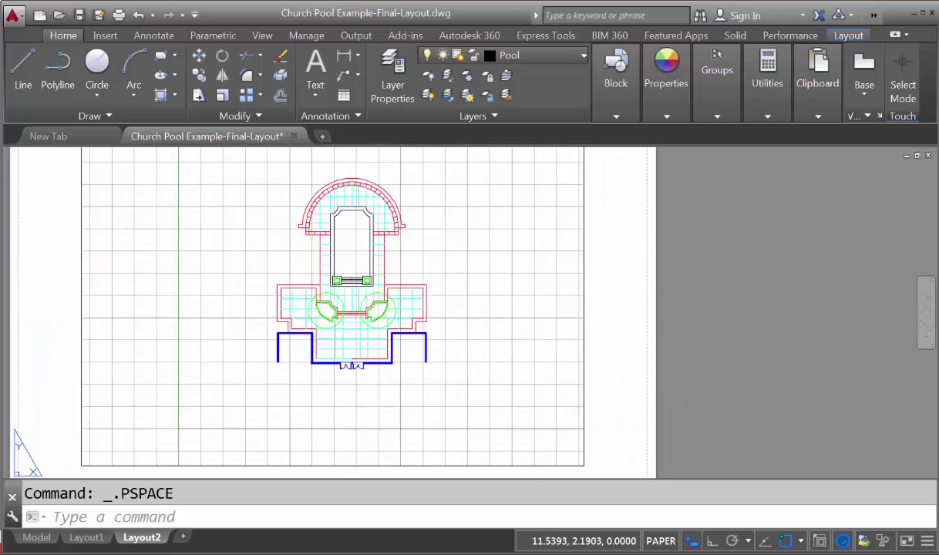
scroll(783, 387, "down", 4)
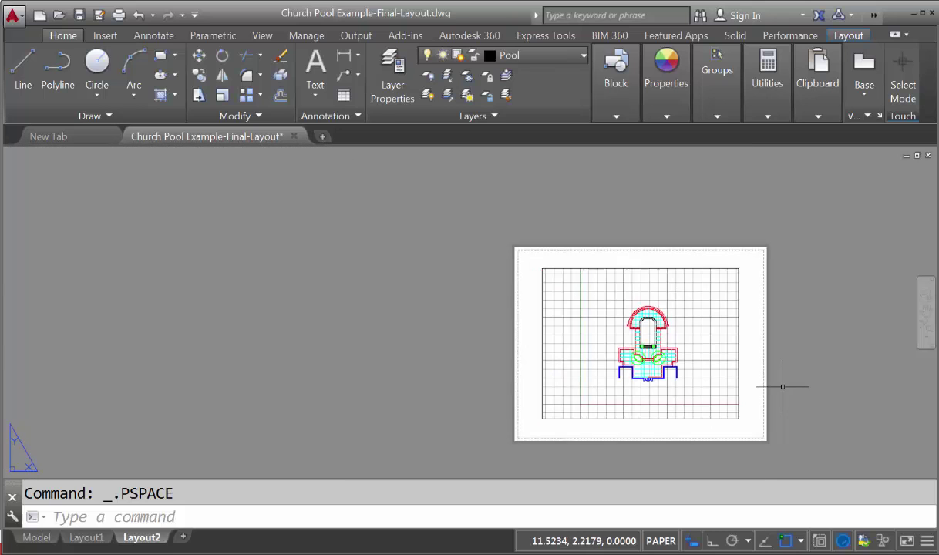
scroll(783, 386, "up", 1)
scroll(774, 360, "up", 3)
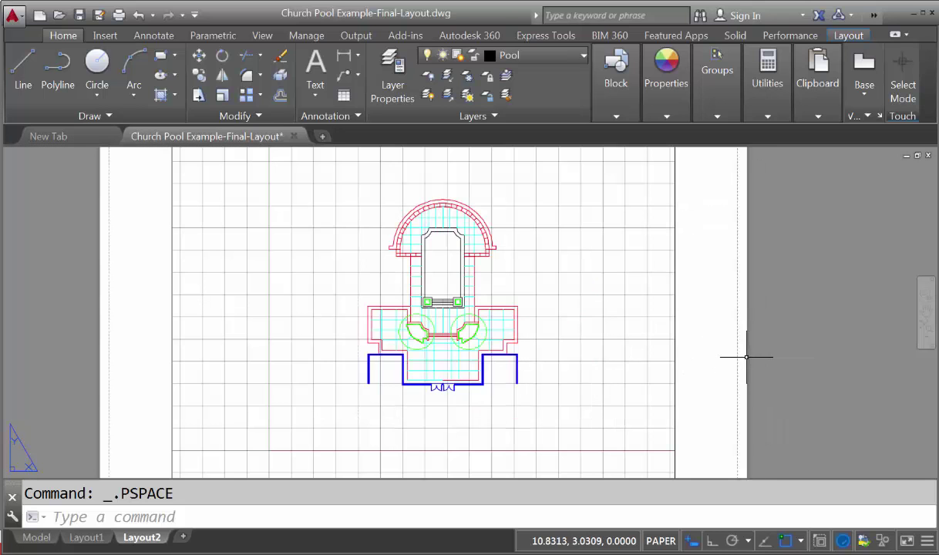
scroll(746, 357, "down", 2)
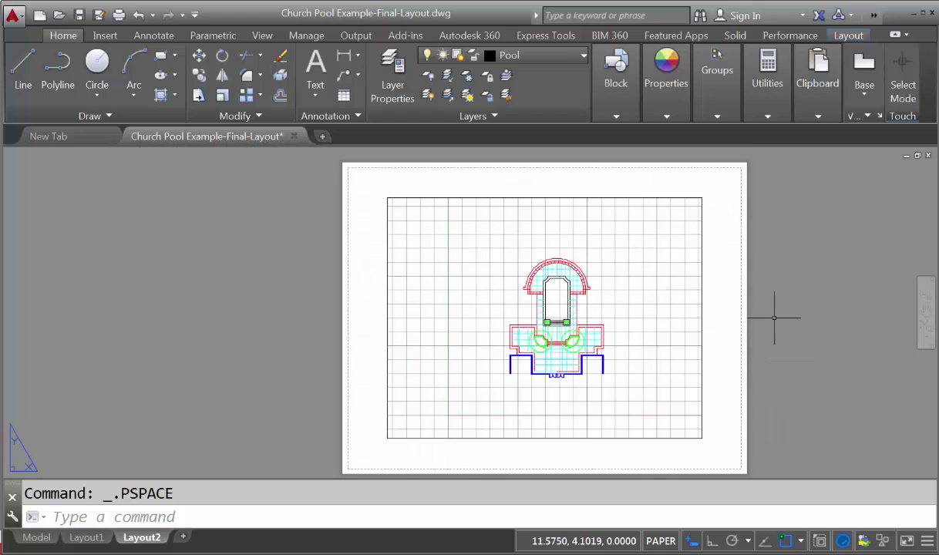
double_click(461, 345)
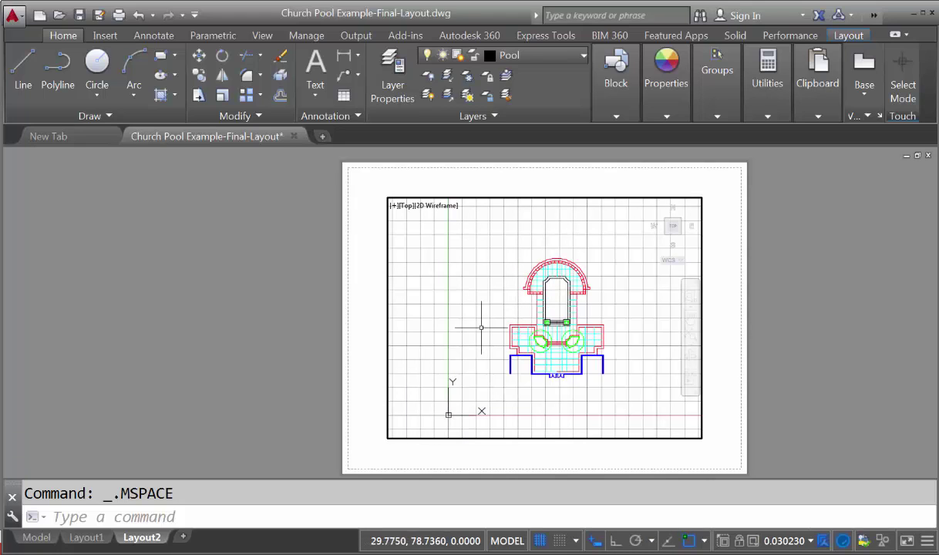
left_click(363, 518)
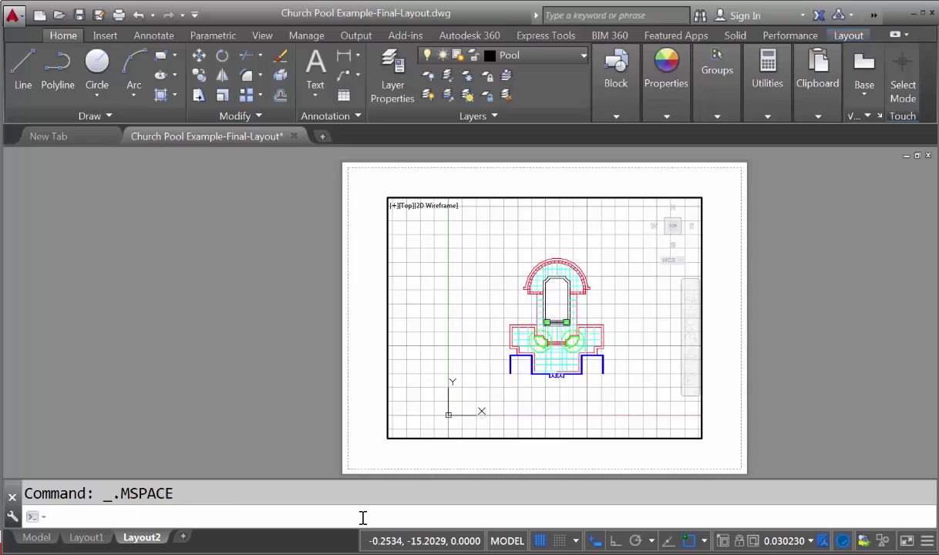
type("ps")
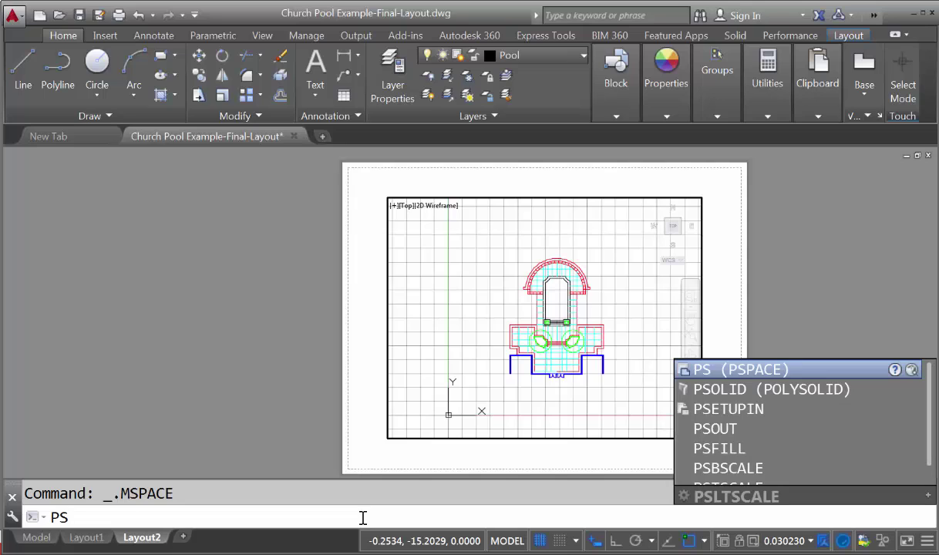
key("Return")
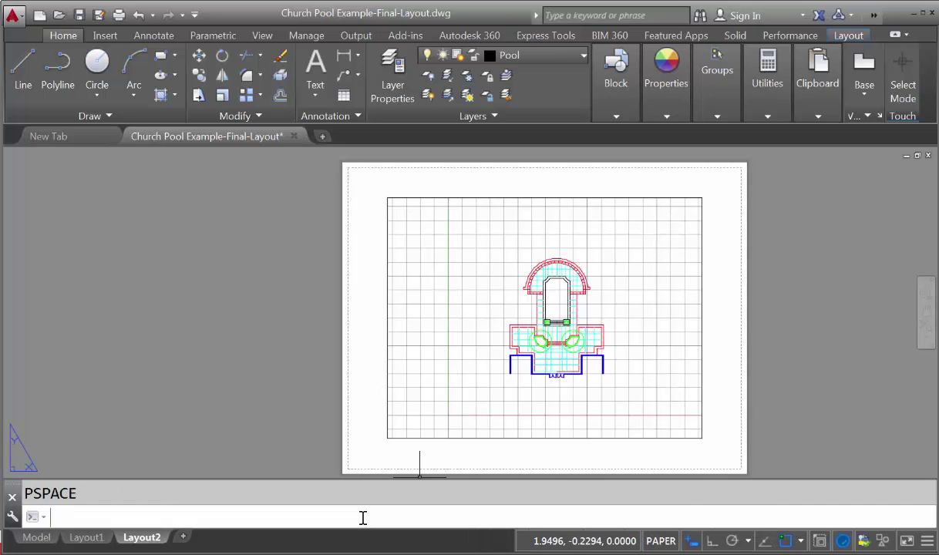
type("ms")
key("Return")
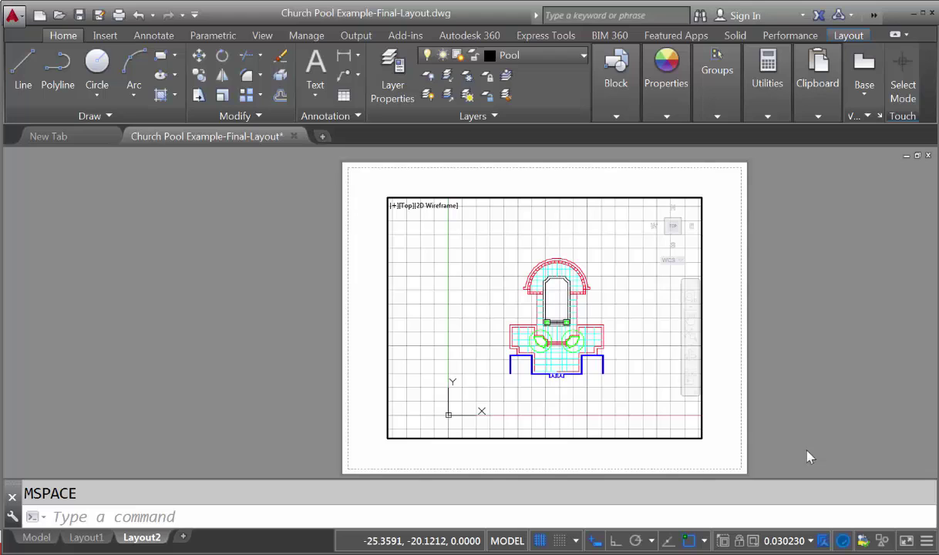
left_click(508, 541)
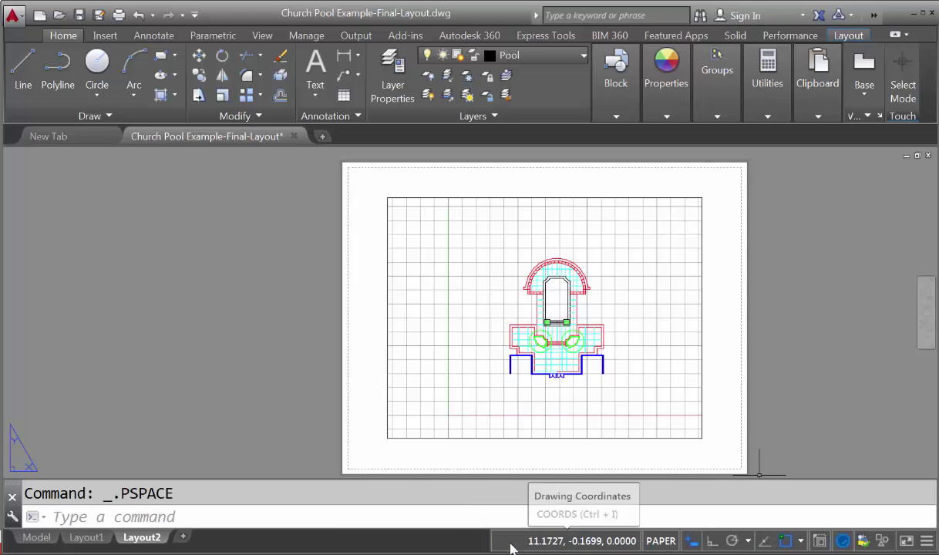
double_click(602, 383)
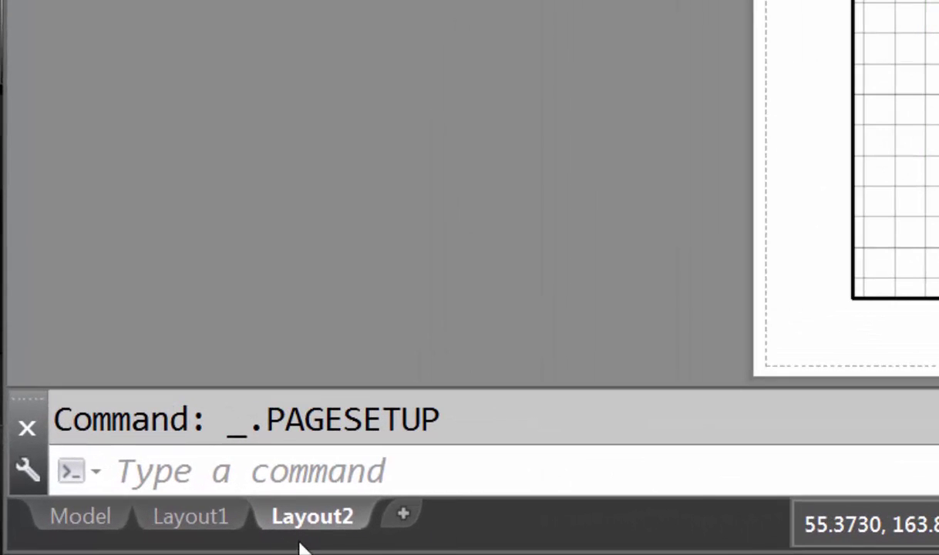
- Open Layout2's Page Setup Manager from the tab's context menu and close it unchanged
right_click(340, 520)
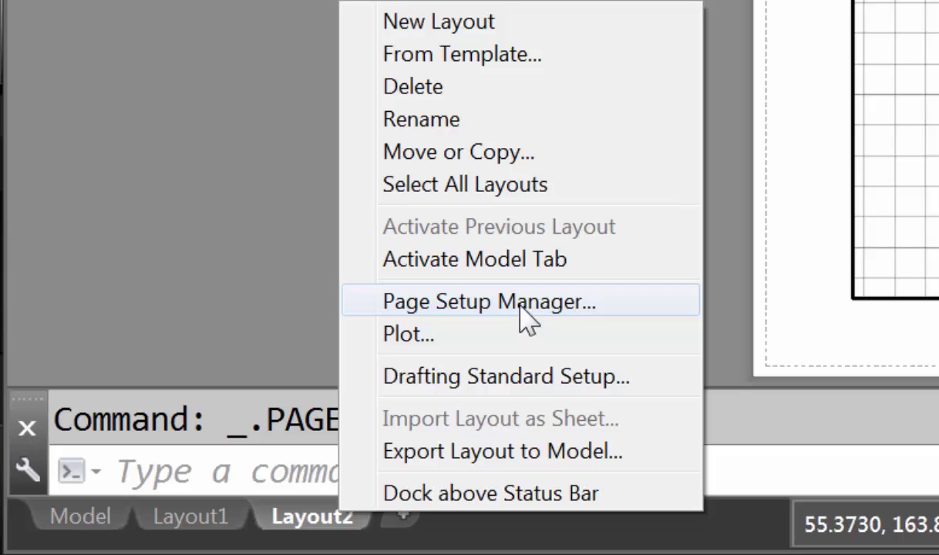
left_click(524, 316)
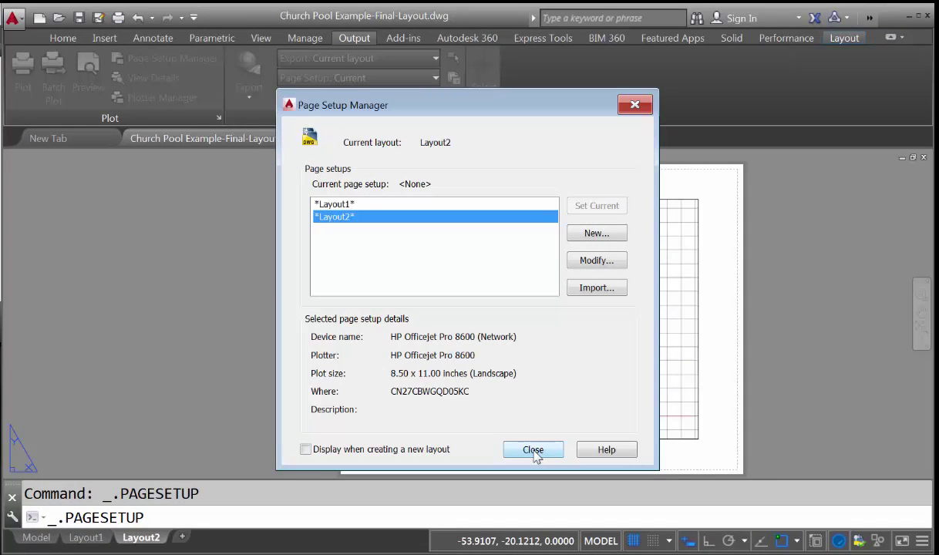
left_click(533, 450)
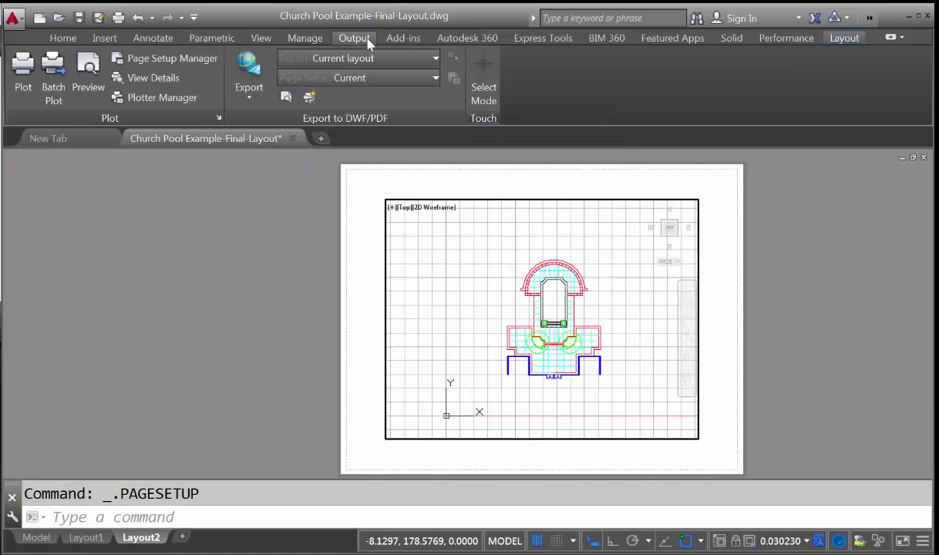
- Reopen the Page Setup Manager from the Output tab and modify Layout2's setup
left_click(158, 60)
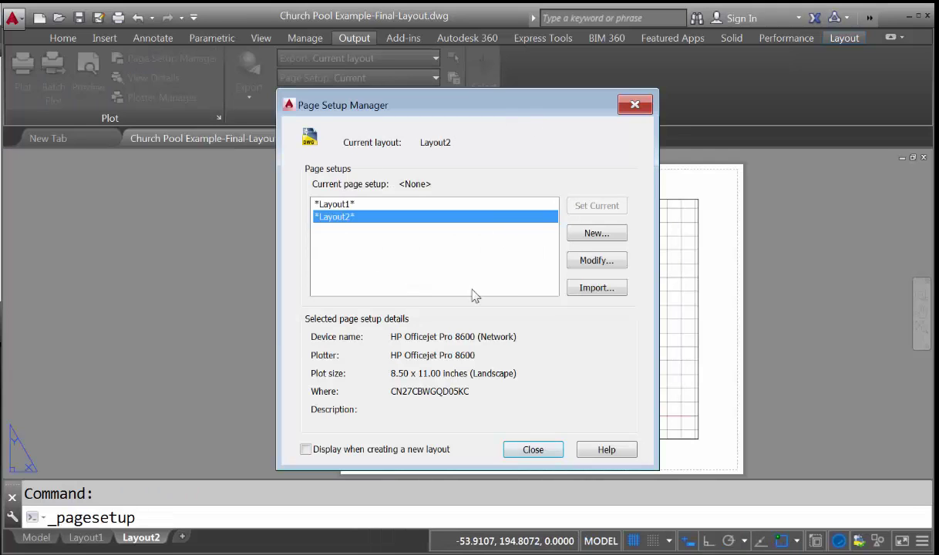
left_click(594, 264)
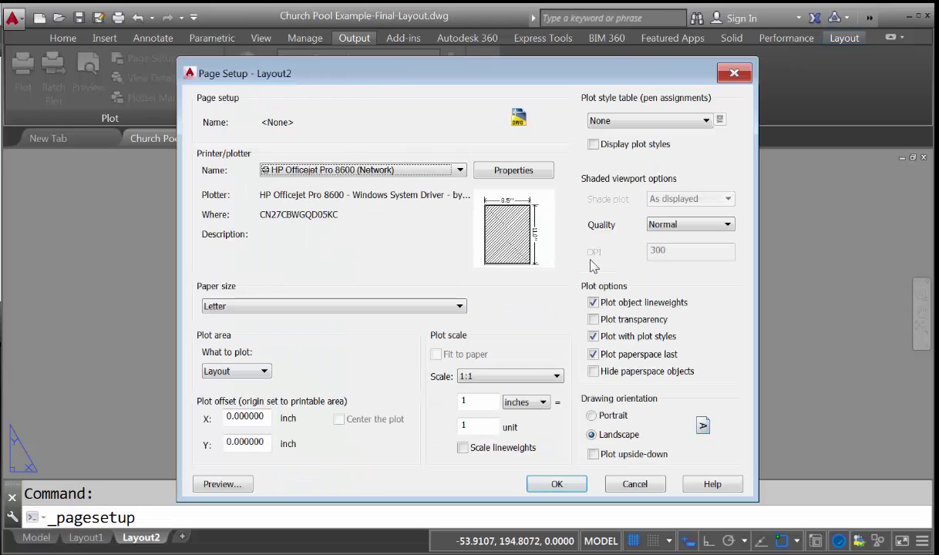
- Set Layout2's page to Adobe PDF, Letter paper, Portrait orientation, and close the manager
left_click(387, 171)
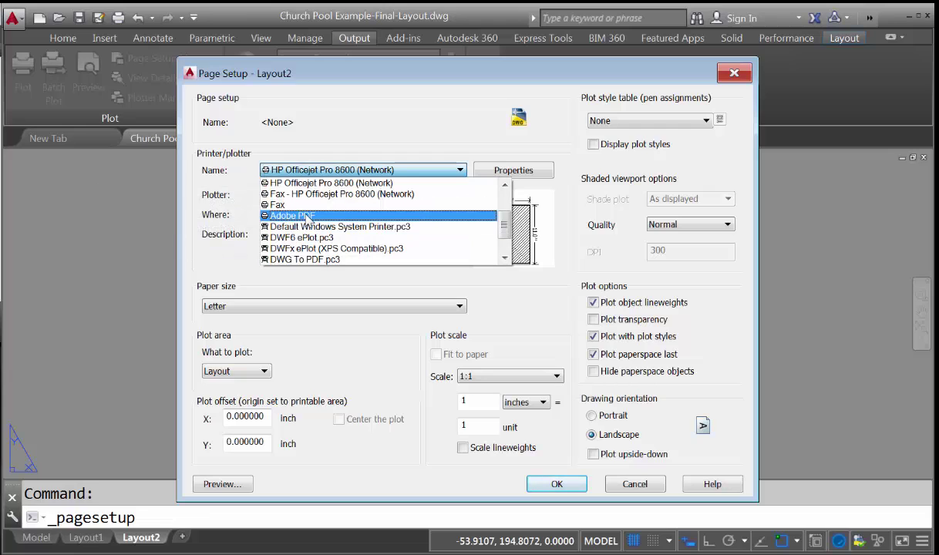
left_click(309, 217)
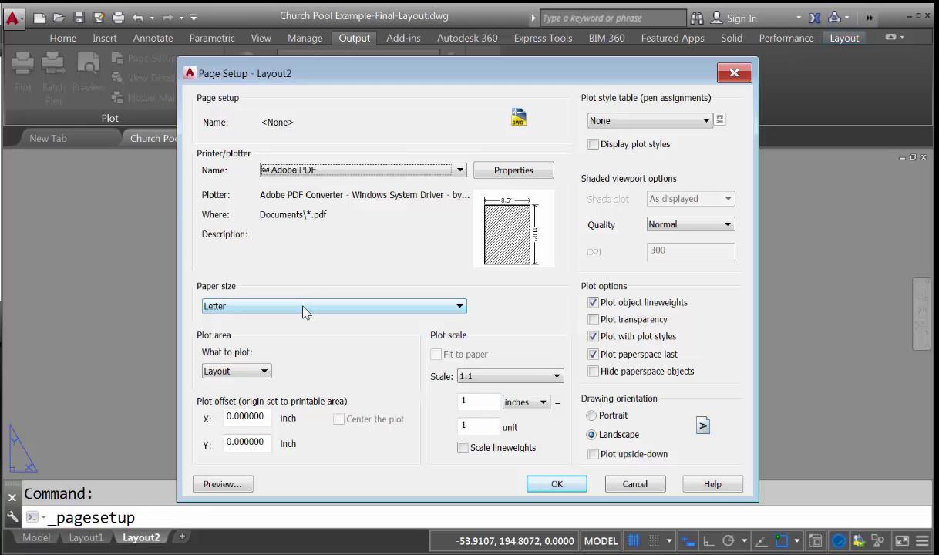
left_click(250, 308)
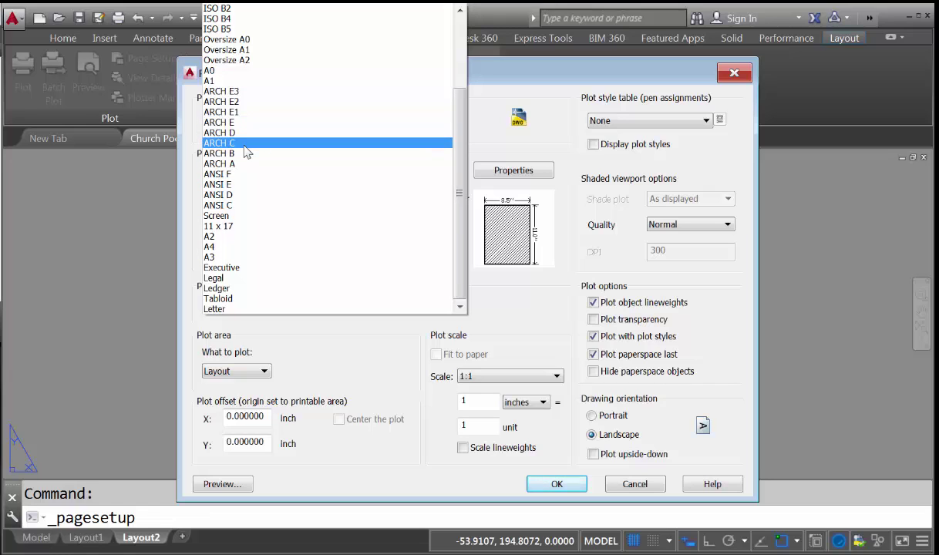
left_click(248, 309)
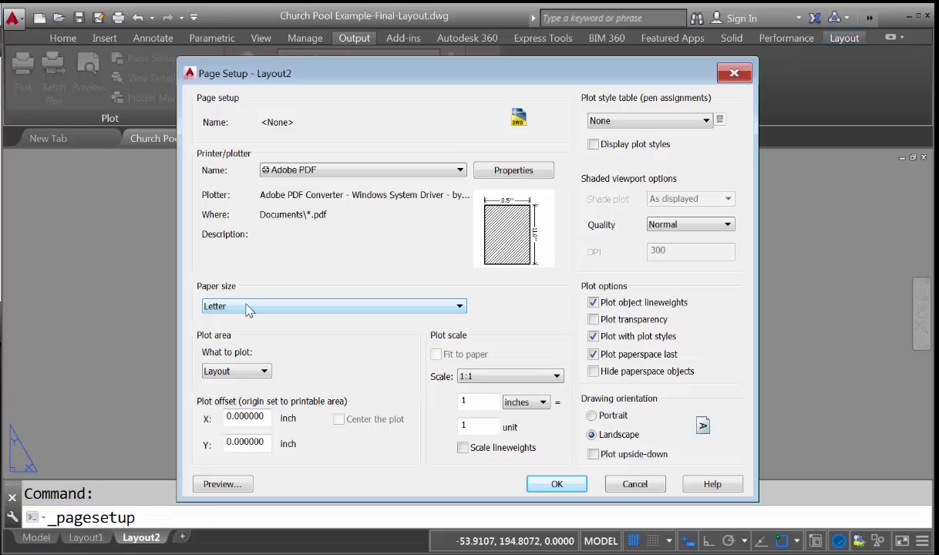
left_click(591, 416)
left_click(553, 486)
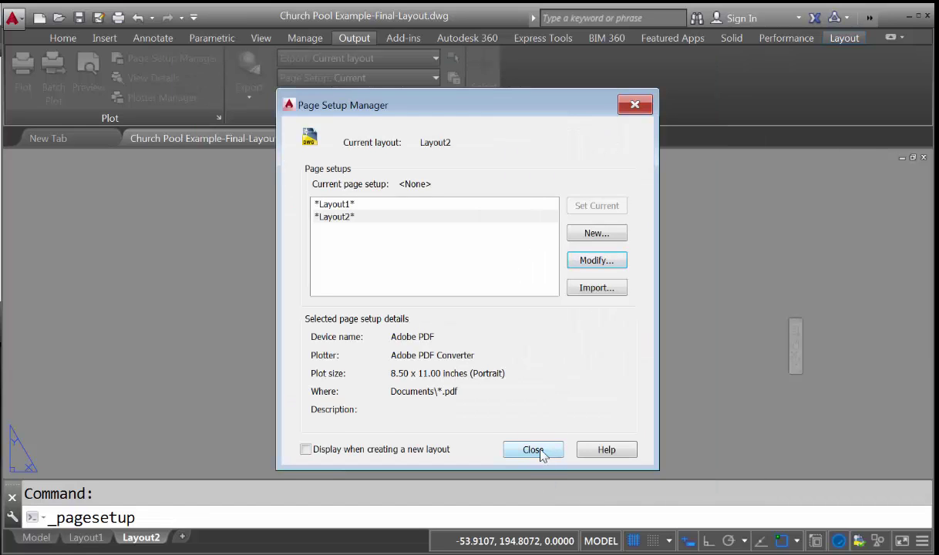
left_click(540, 451)
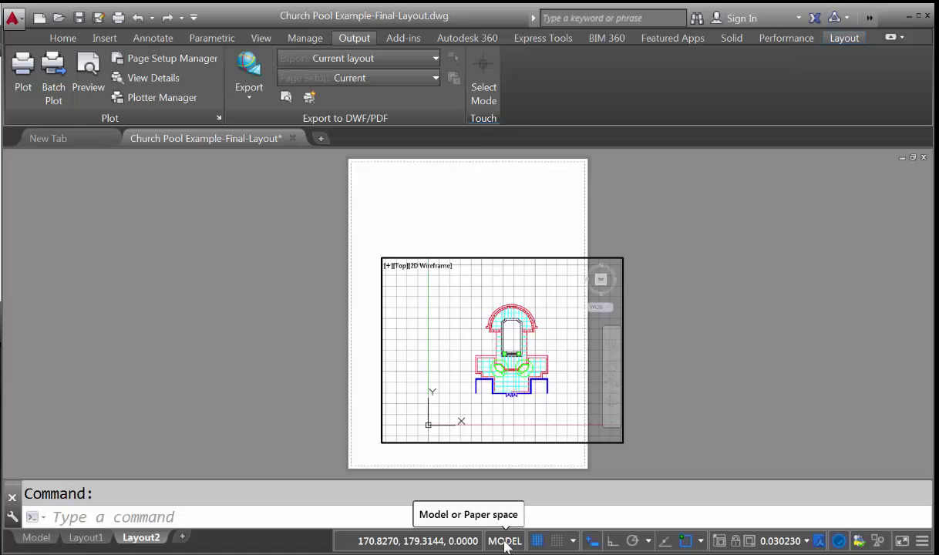
- From paper space, stretch the viewport's corners to the portrait sheet's top-left and right edges
double_click(311, 364)
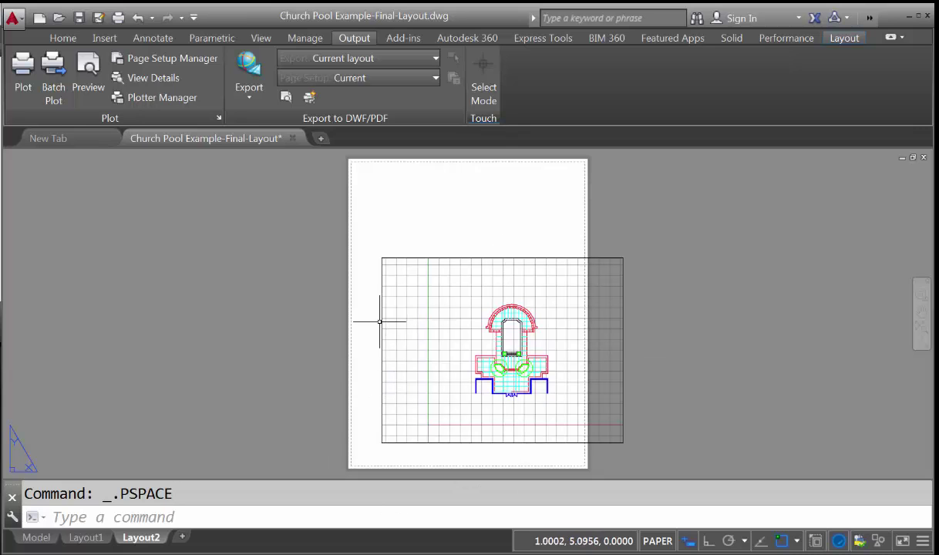
left_click(381, 258)
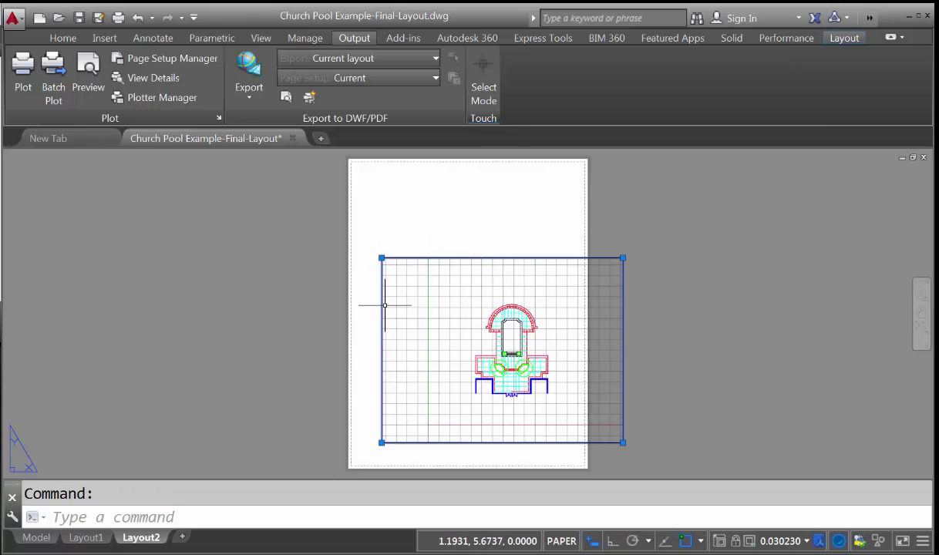
left_click(381, 258)
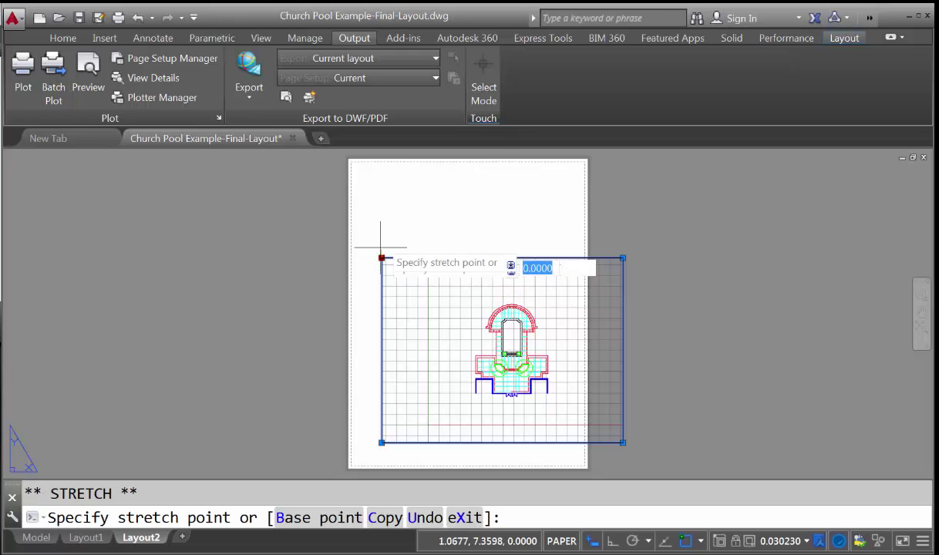
left_click(354, 165)
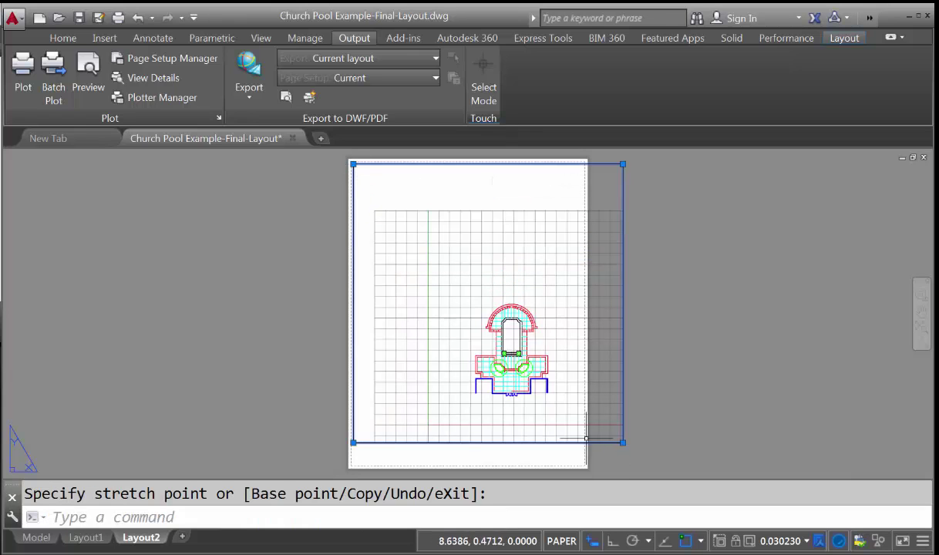
left_click(623, 443)
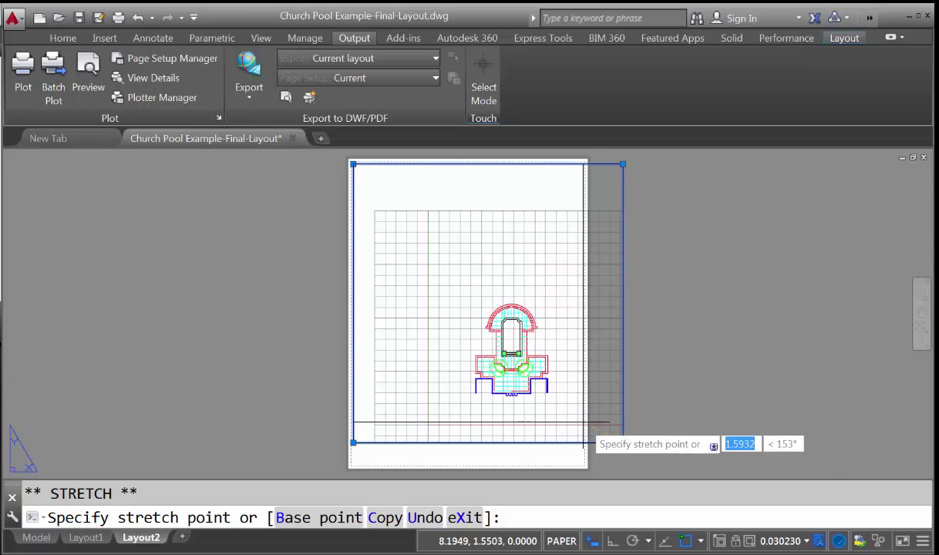
left_click(584, 422)
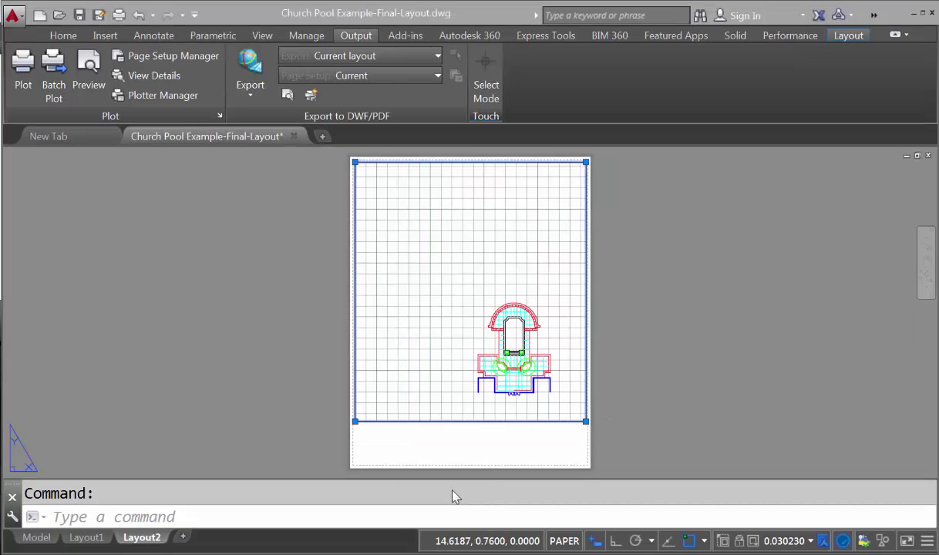
- Inside the viewport, zoom and pan, then zoom extents so the whole pool plan fills it
double_click(483, 307)
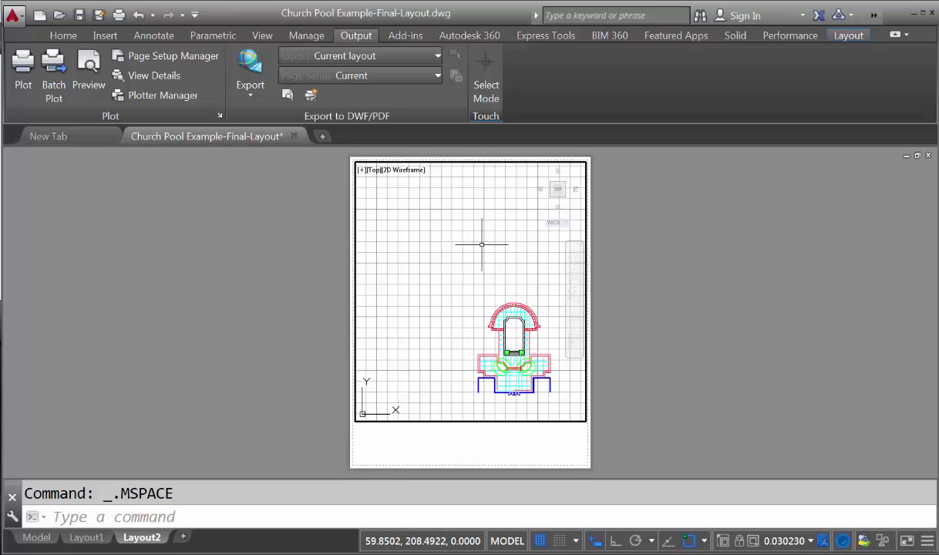
scroll(451, 330, "up", 4)
scroll(493, 293, "up", 2)
middle_click_drag(490, 296, 313, 231)
scroll(485, 308, "down", 2)
middle_click_drag(494, 309, 493, 284)
middle_click(493, 284)
middle_click(494, 284)
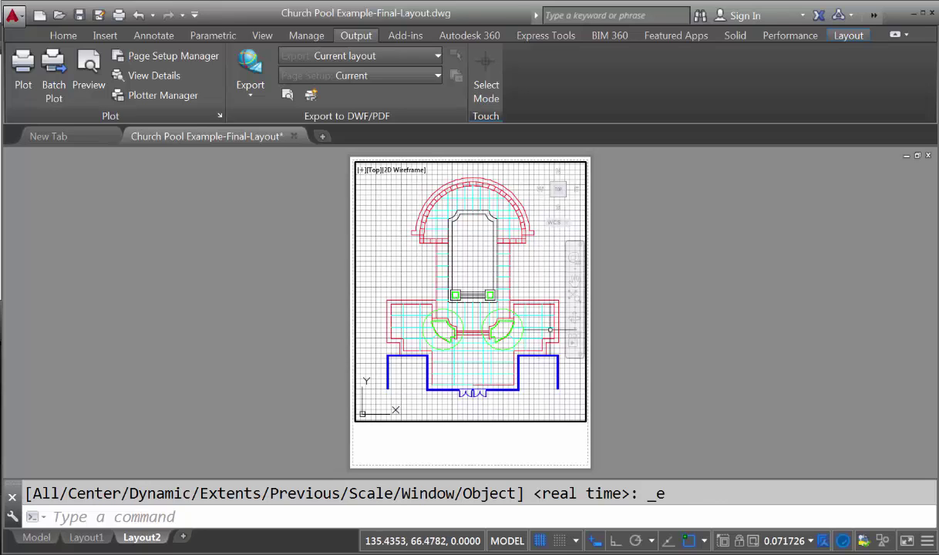
- Apply a 1:16 viewport scale from the status bar, then reopen the scale list after zooming changes it
left_click(784, 543)
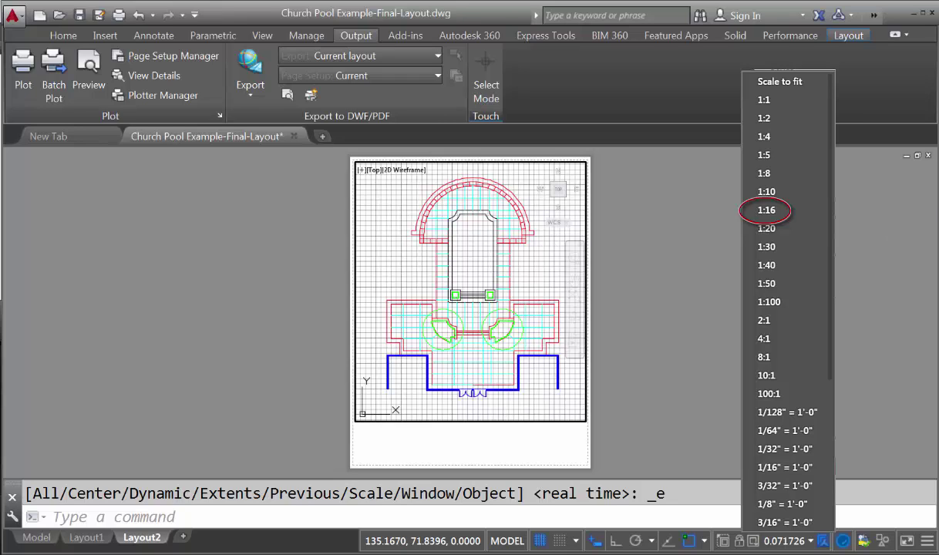
left_click(765, 210)
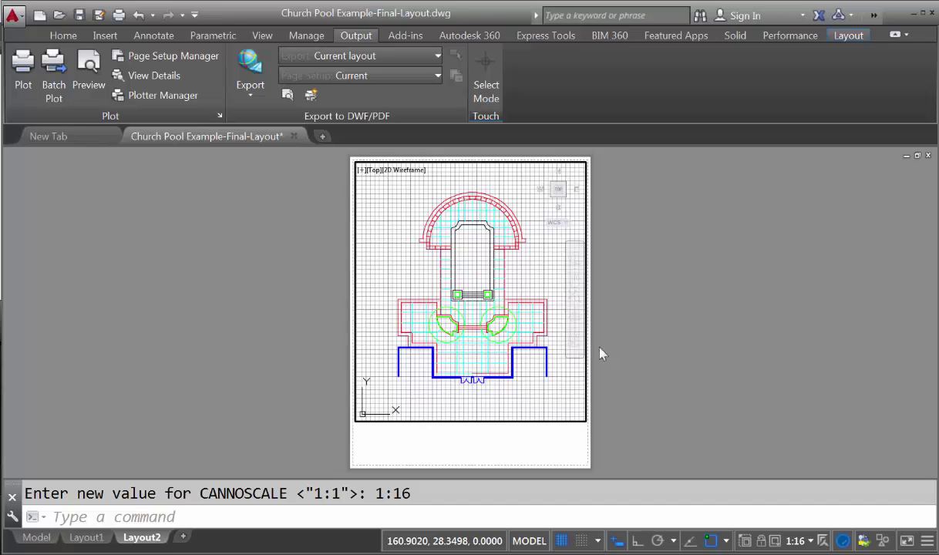
scroll(487, 339, "up", 2)
scroll(487, 328, "up", 4)
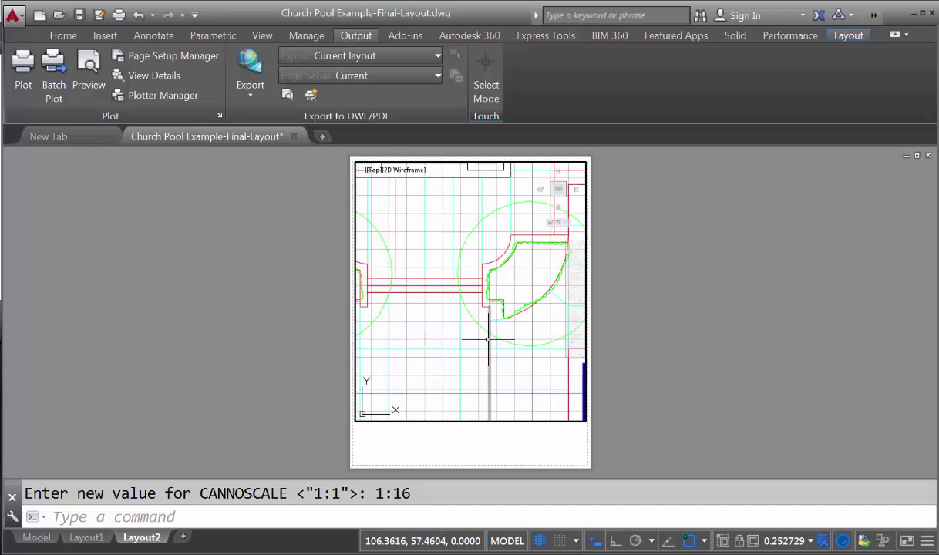
scroll(487, 328, "down", 6)
scroll(498, 287, "up", 4)
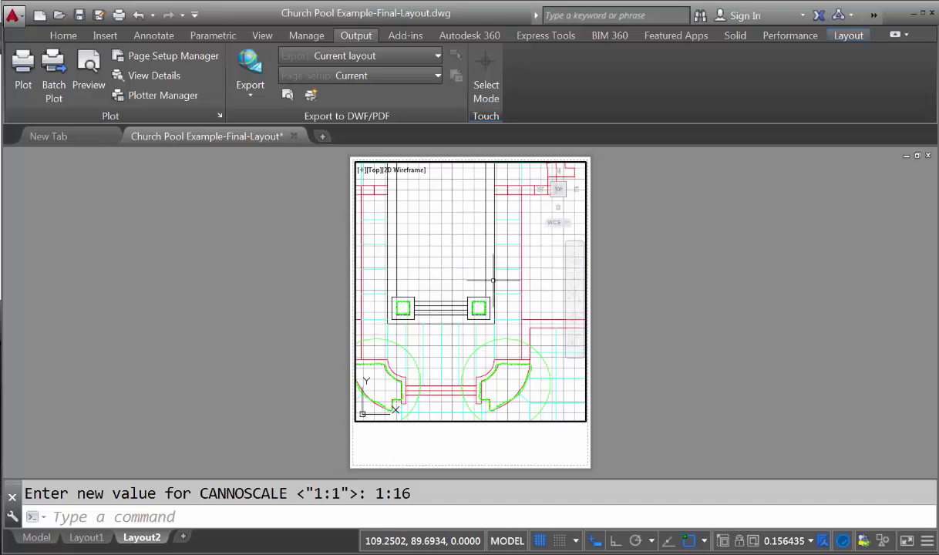
scroll(504, 273, "down", 2)
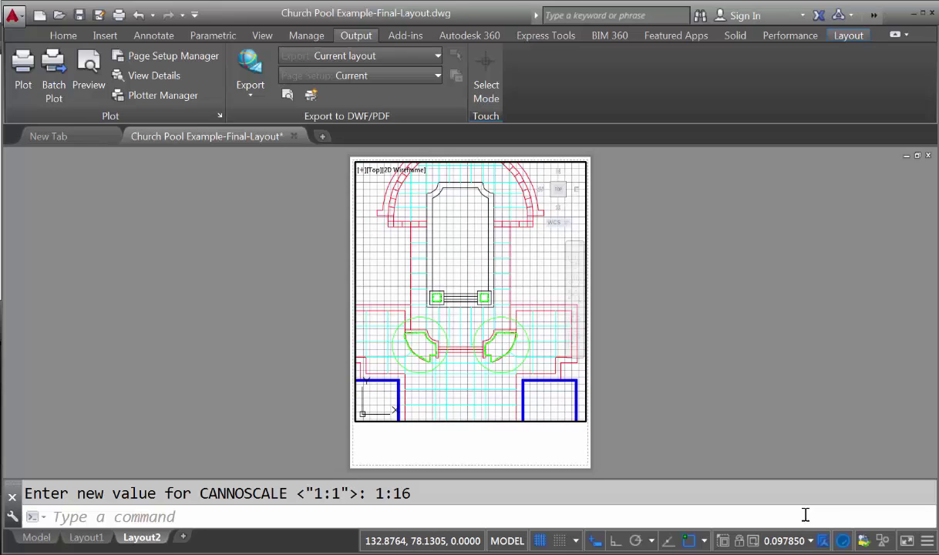
left_click(810, 541)
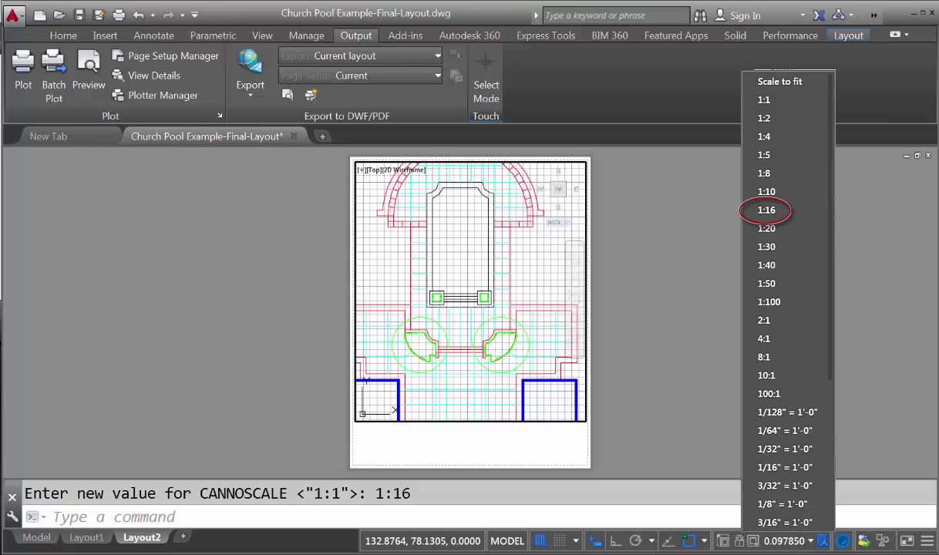
- Restore the 1:16 scale, lock the viewport, and confirm scrolling and panning no longer change the view
left_click(767, 210)
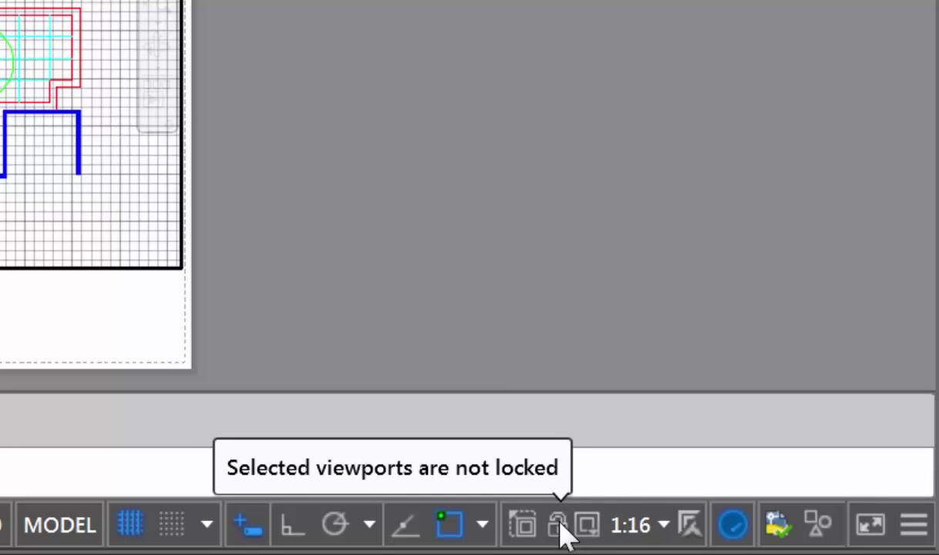
left_click(559, 528)
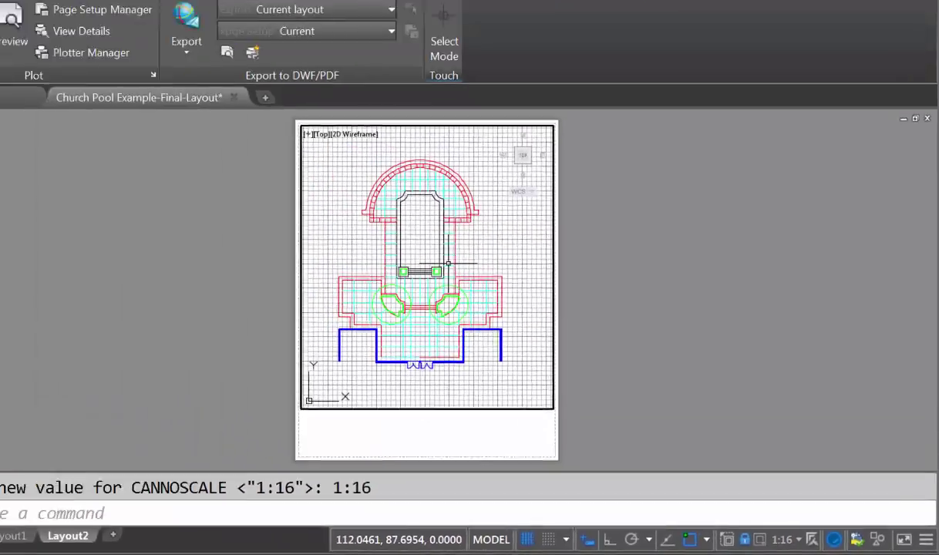
scroll(449, 263, "up", 8)
scroll(449, 263, "down", 8)
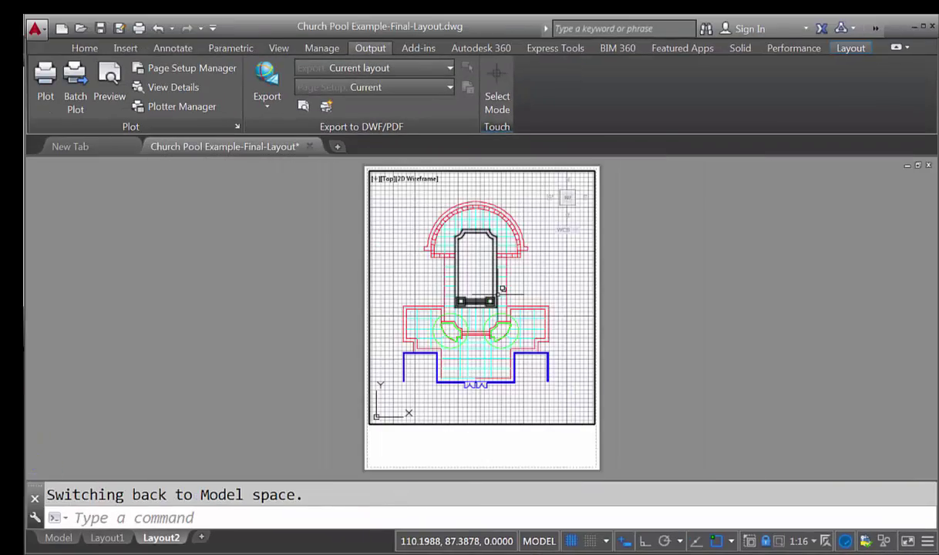
scroll(500, 292, "up", 3)
scroll(497, 294, "down", 3)
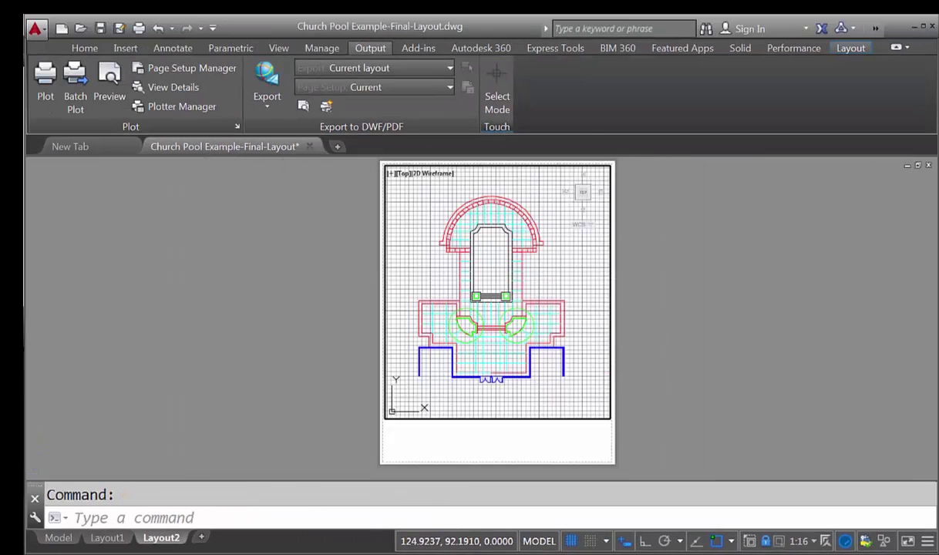
mouse_move(523, 287)
middle_mouse_down()
mouse_move(450, 305)
mouse_move(539, 280)
middle_mouse_up()
double_click(539, 281)
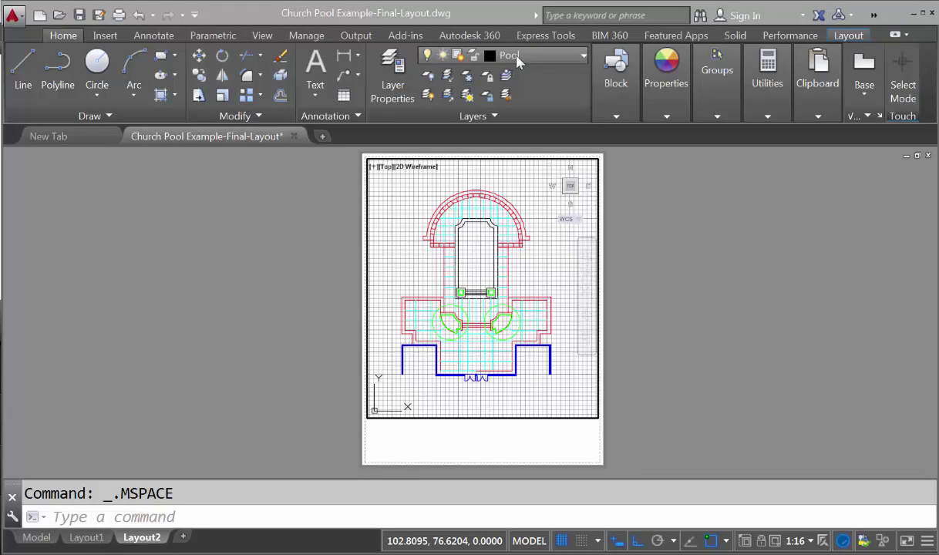
- Create a new layer named Titleblock in the layer manager, then close the manager
left_click(393, 79)
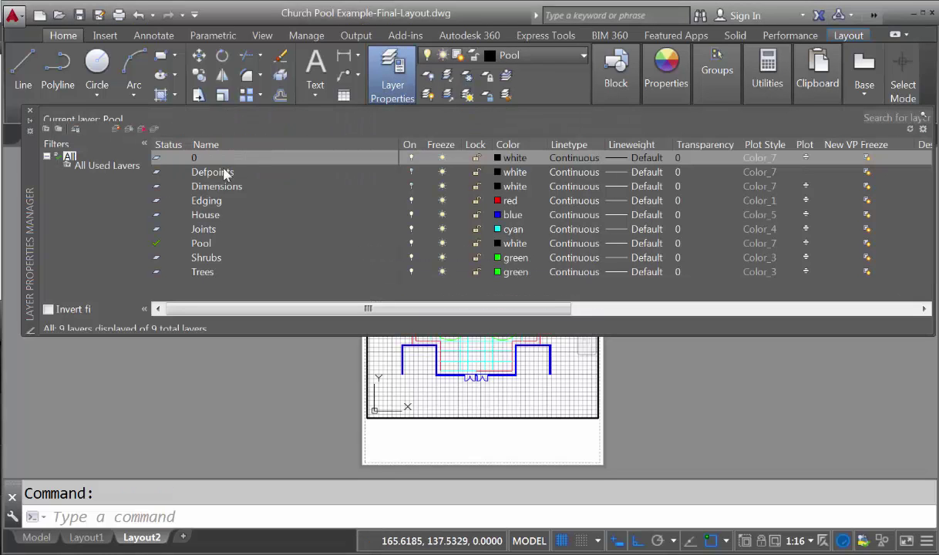
left_click(116, 128)
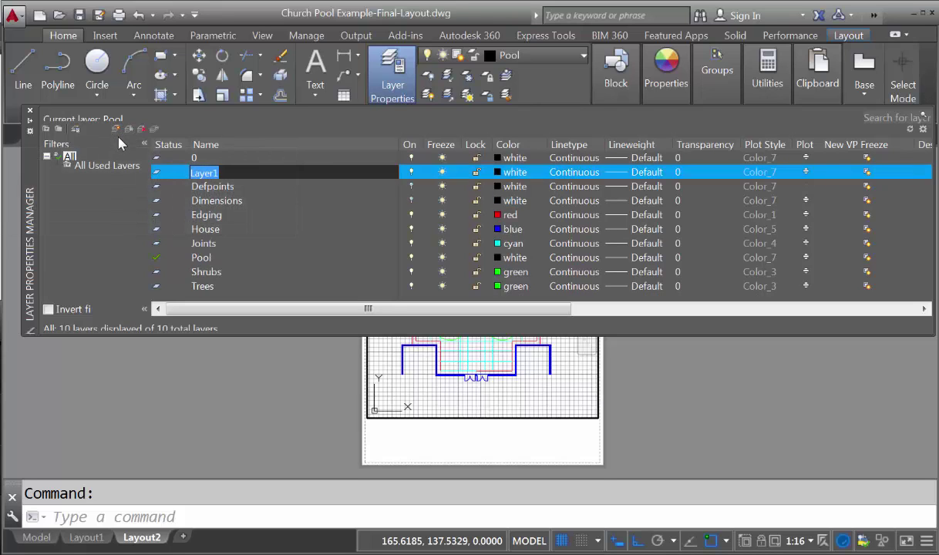
type("Title Bl")
double_click(478, 255)
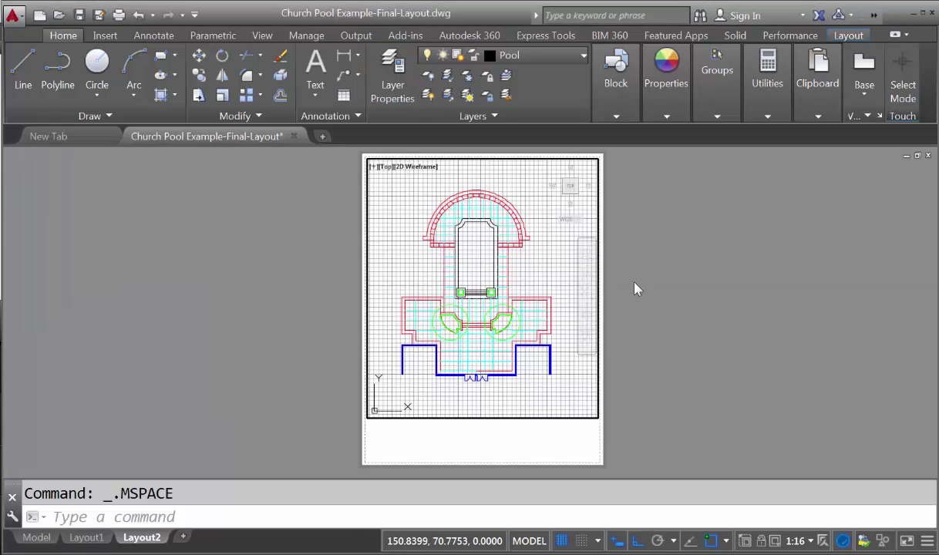
- Back in paper space, select the Layout2 viewport frame and move it onto the Titleblock layer
double_click(637, 288)
left_click(629, 273)
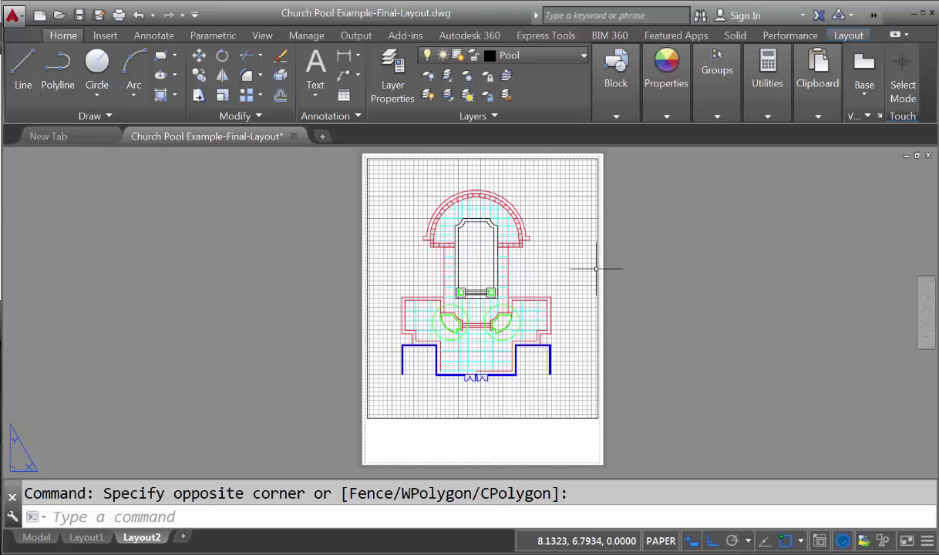
left_click(598, 269)
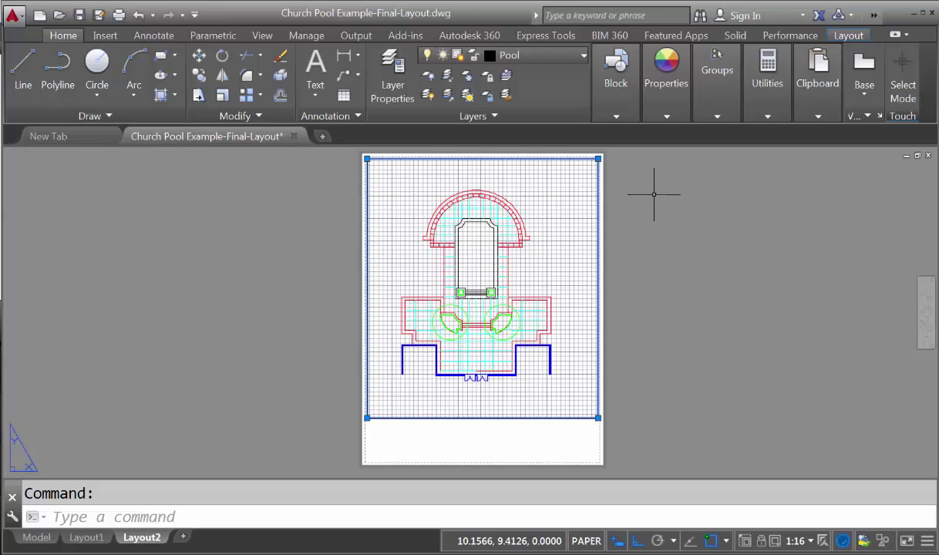
left_click(537, 59)
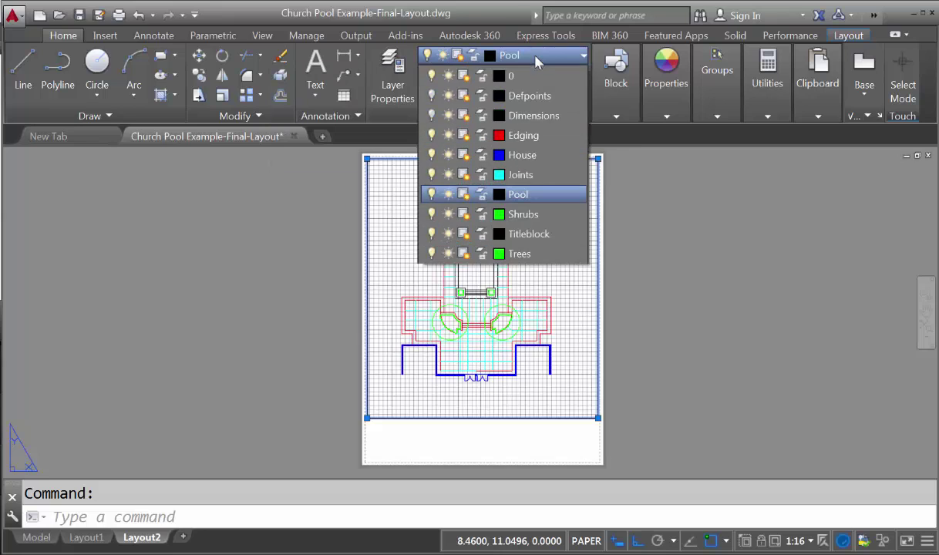
left_click(523, 234)
left_click(598, 175)
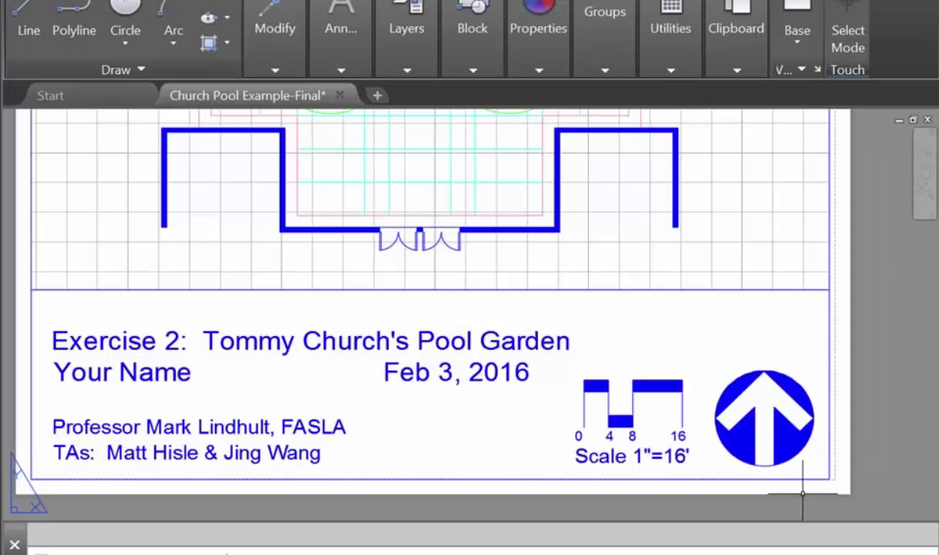